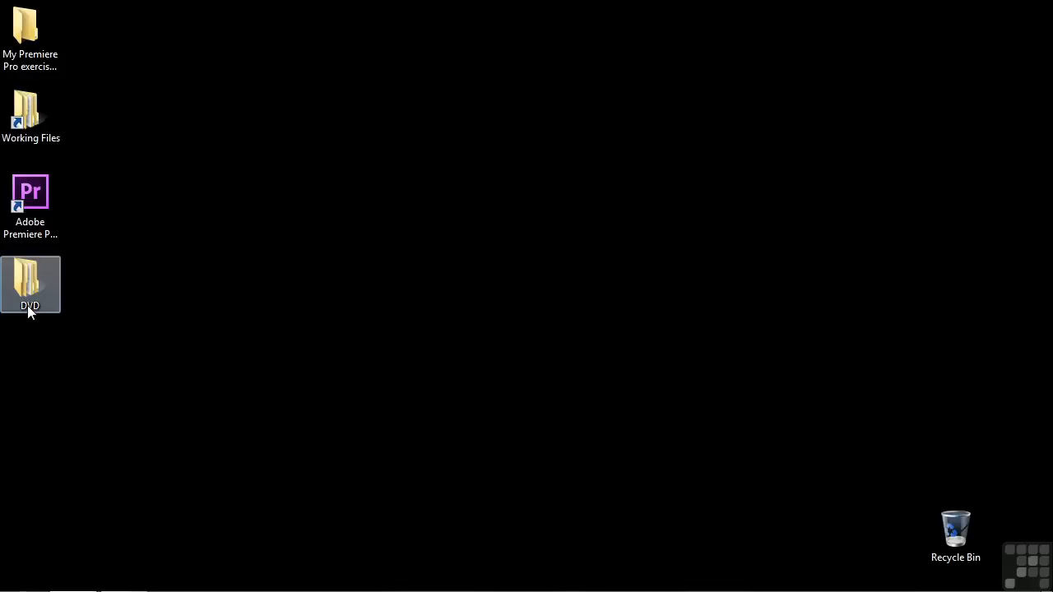
# - Examine the AUDIO_TS and VIDEO_TS folders on the OCC_NIGHTINGALE disc and the contents of the desktop's DVD folder
pyautogui.doubleClick(23, 130)
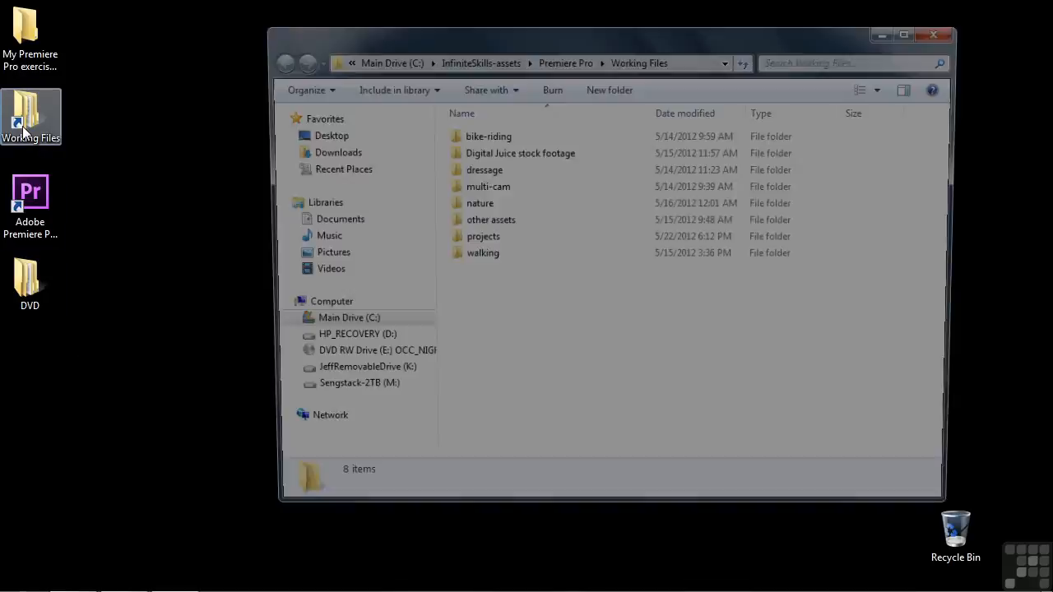
pyautogui.click(303, 360)
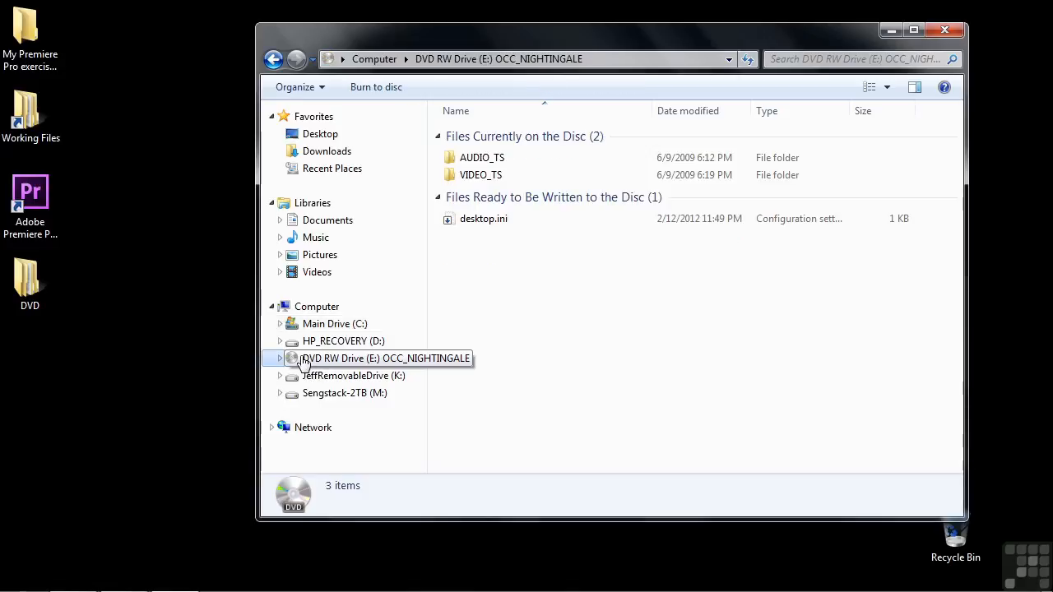
pyautogui.doubleClick(456, 160)
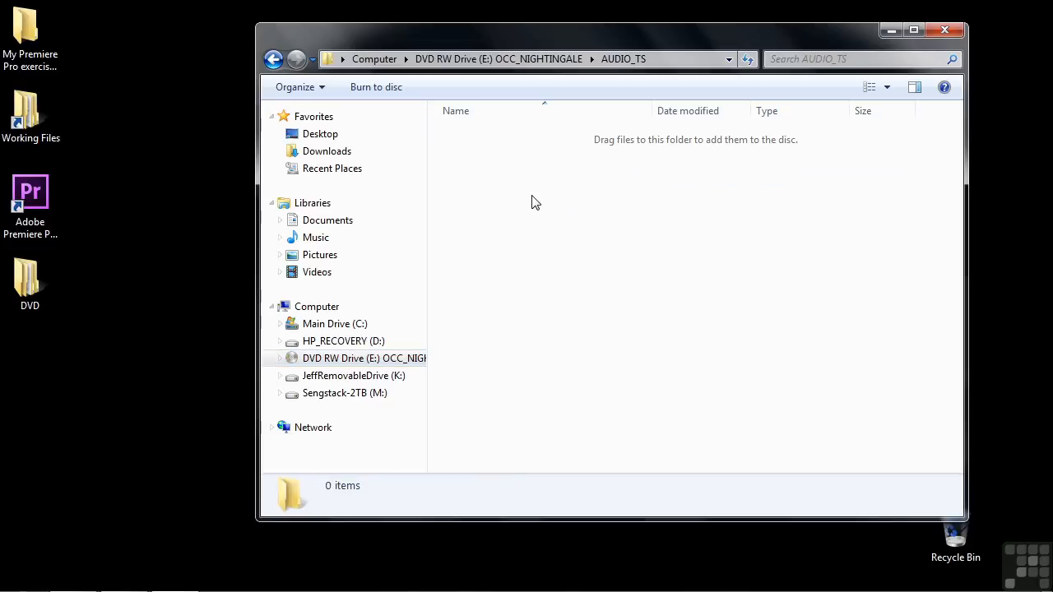
pyautogui.click(540, 61)
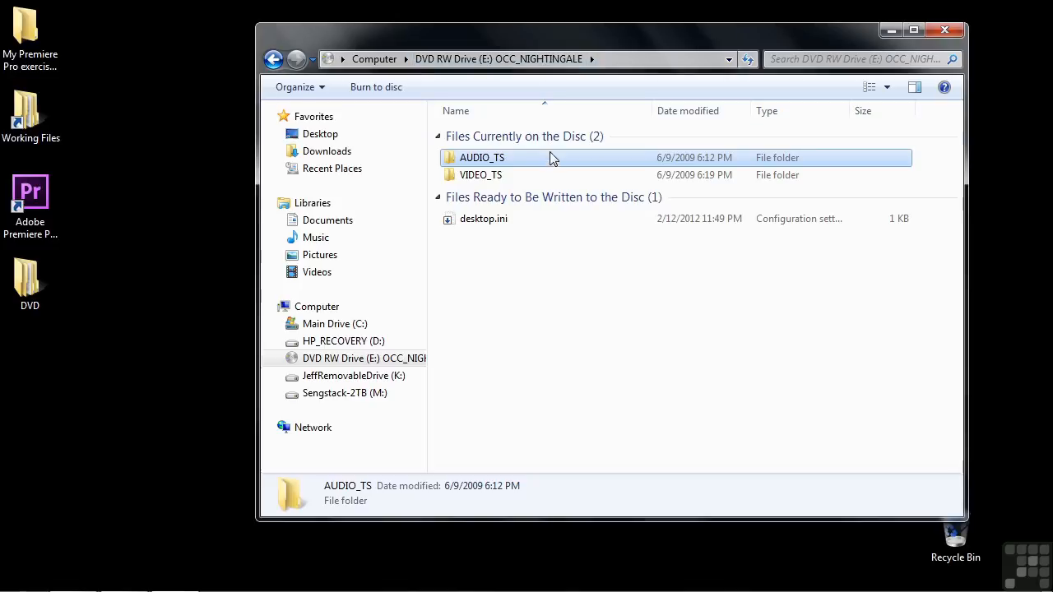
pyautogui.doubleClick(452, 178)
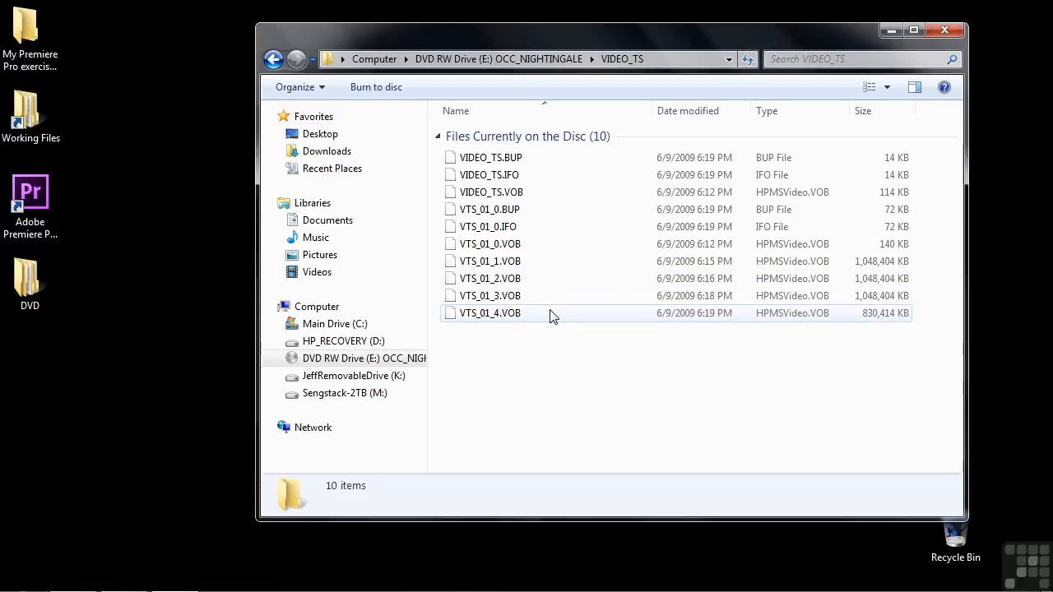
pyautogui.click(936, 40)
pyautogui.doubleClick(10, 294)
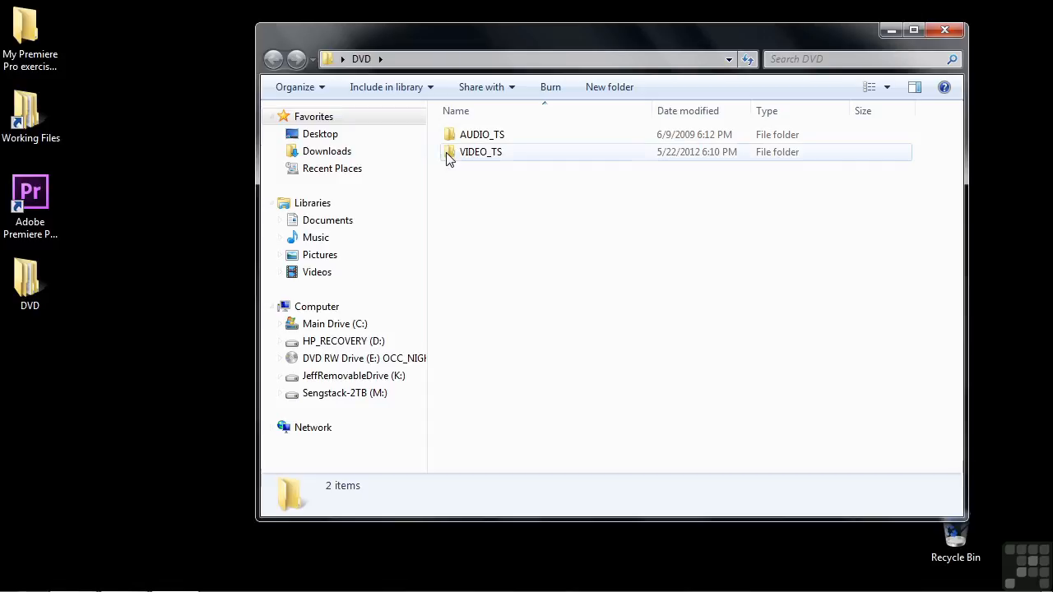
pyautogui.click(944, 32)
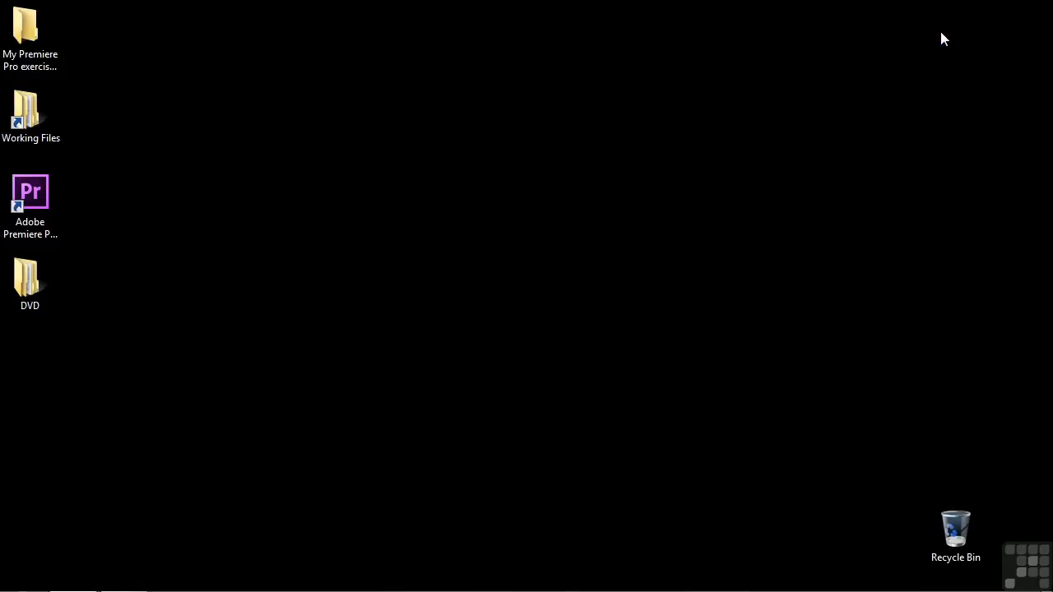
# - Start a new project in Adobe Premiere Pro and set its location to the desktop folder My Premiere Pro exercise files
pyautogui.doubleClick(29, 202)
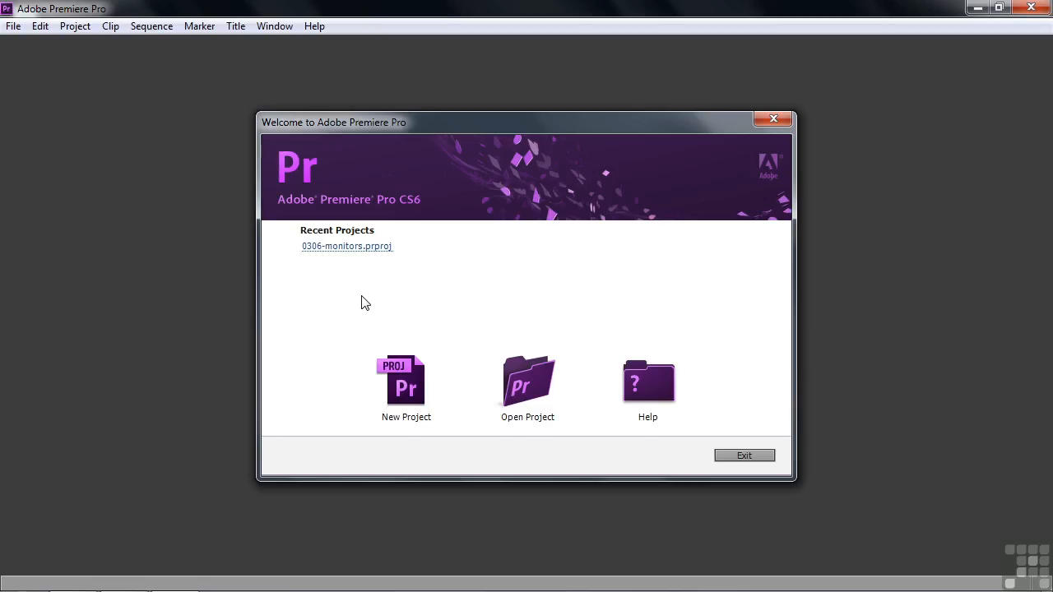
pyautogui.click(408, 382)
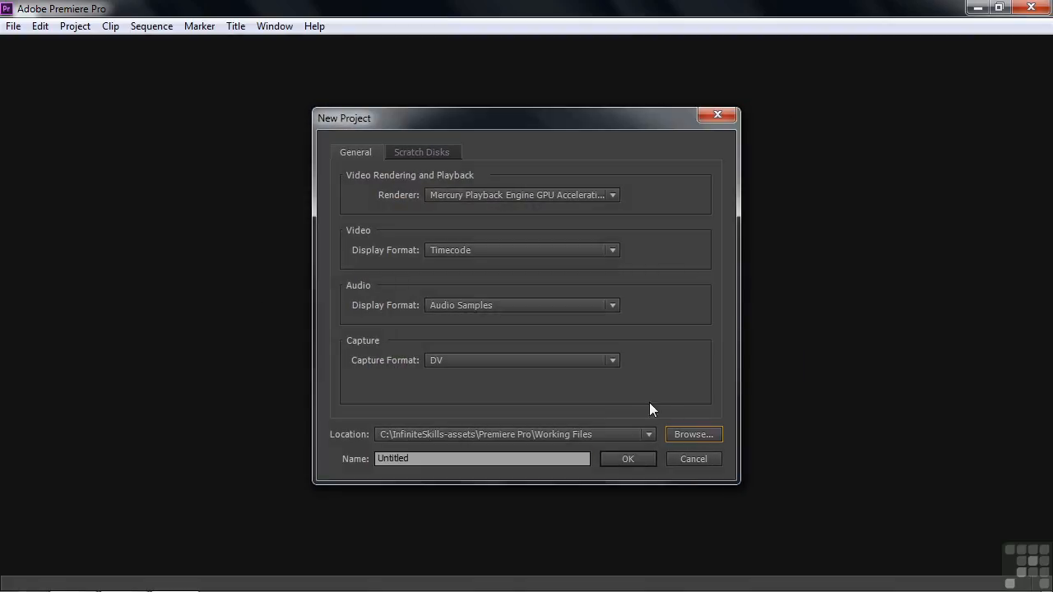
pyautogui.click(682, 434)
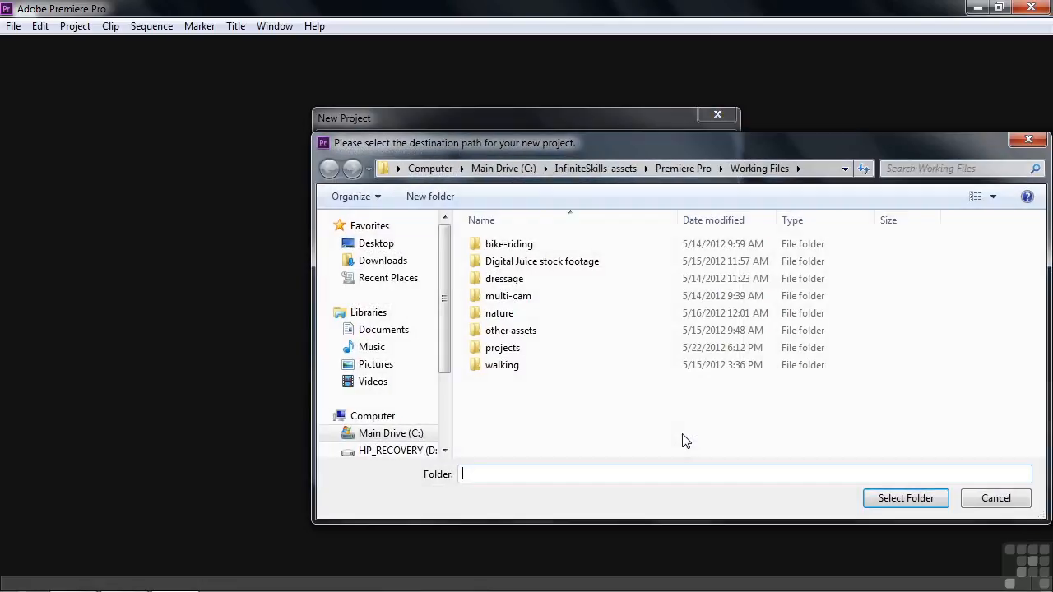
pyautogui.click(393, 243)
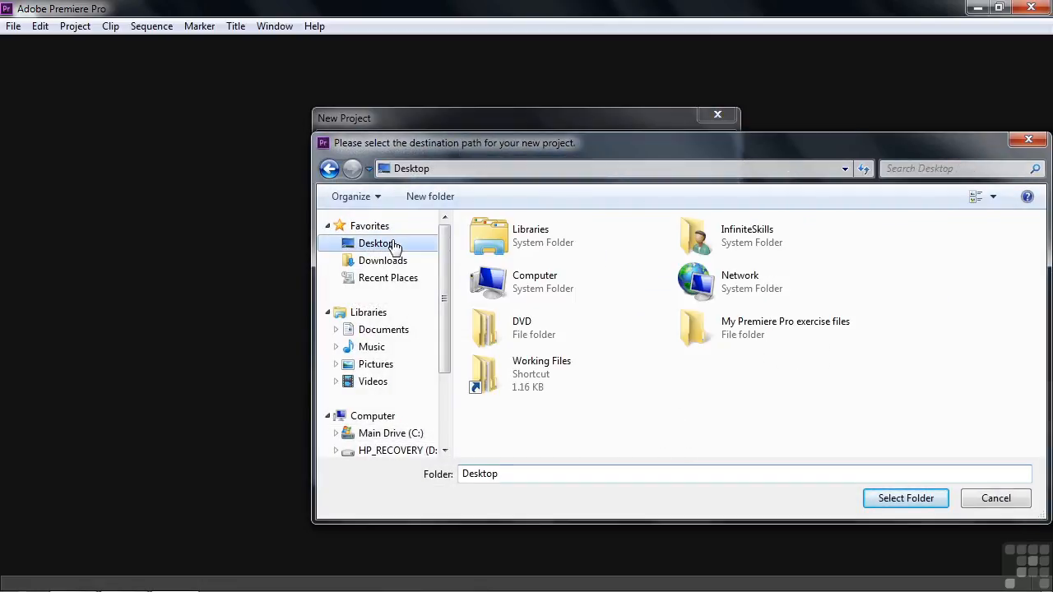
pyautogui.doubleClick(714, 331)
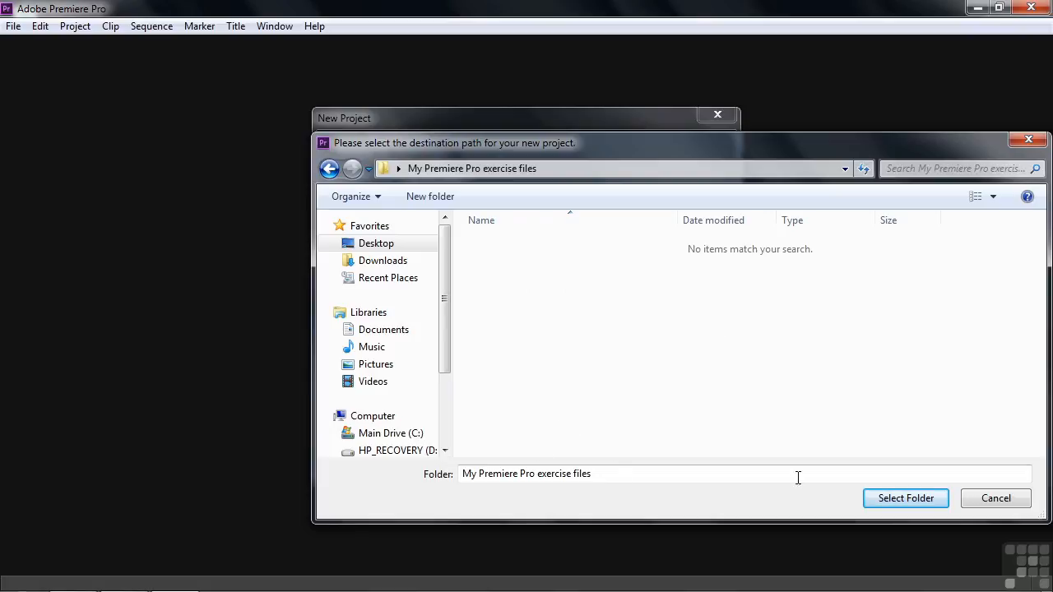
pyautogui.click(908, 500)
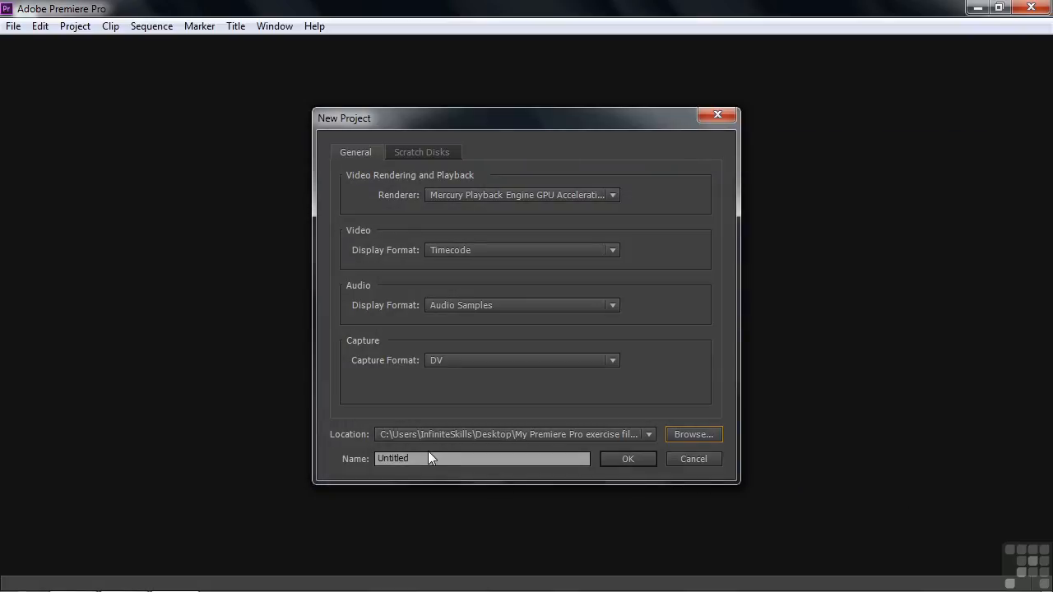
# - Name the project DVD import and create it without a sequence
pyautogui.moveTo(437, 458); pyautogui.dragTo(363, 459)
pyautogui.write('DVD import')
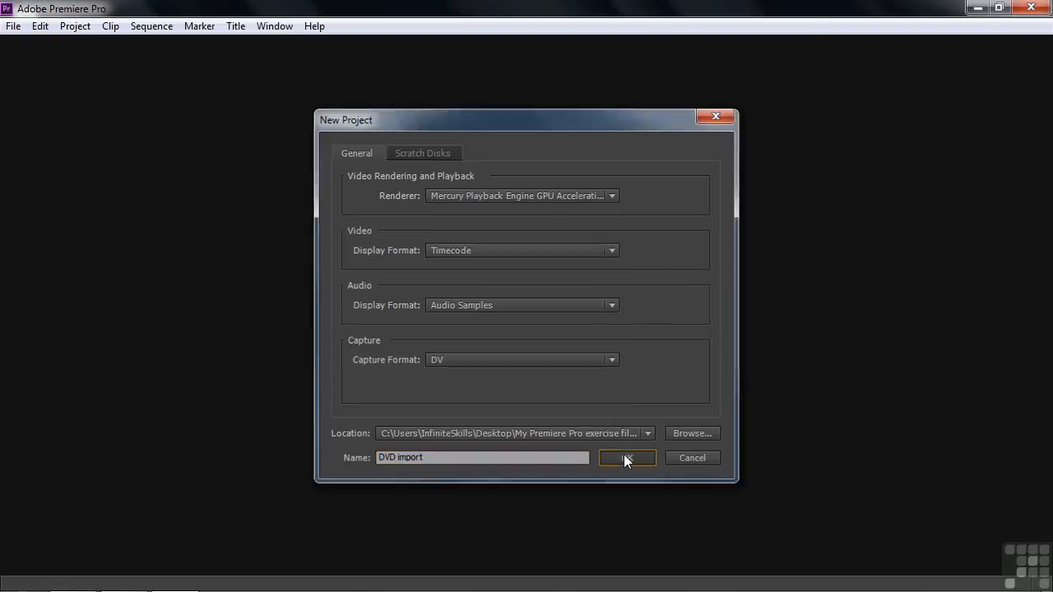
pyautogui.click(625, 459)
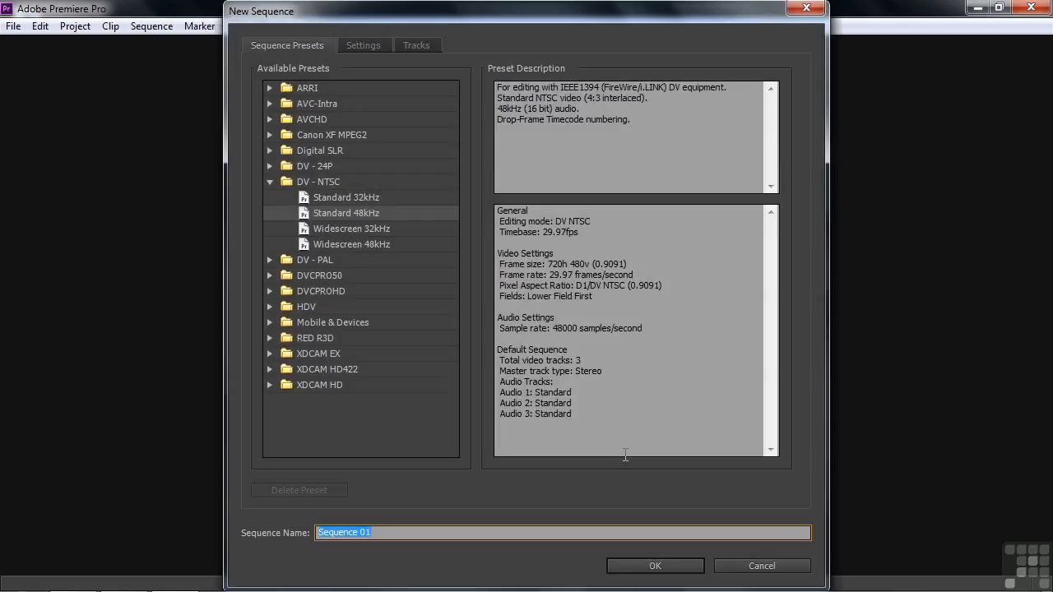
pyautogui.click(755, 568)
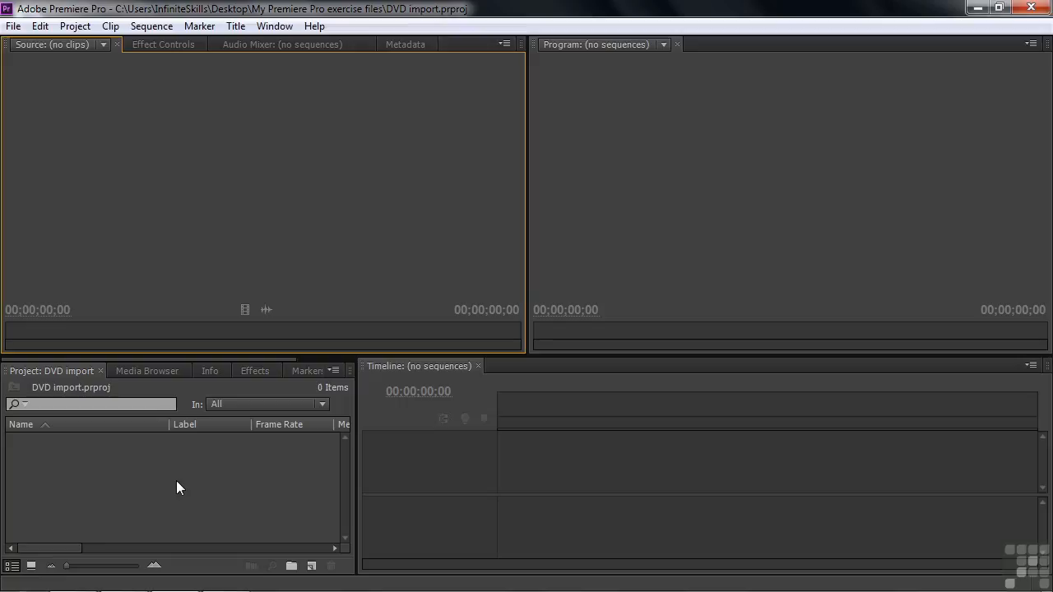
# - Browse the clips in the VIDEO_TS folder of the OCC_NIGHTINGALE disc with the Media Browser
pyautogui.click(148, 371)
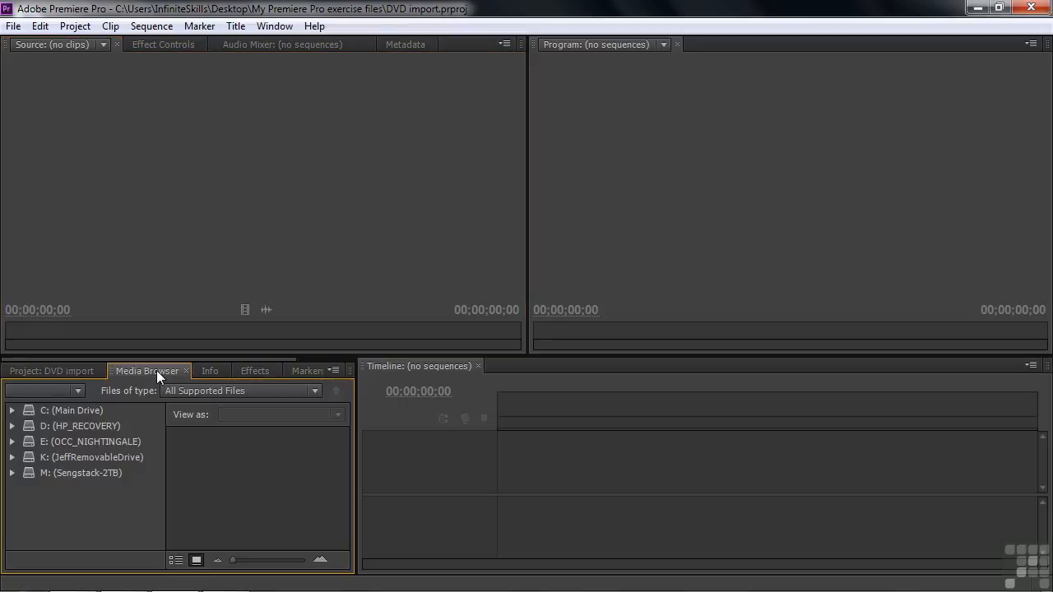
pyautogui.click(12, 442)
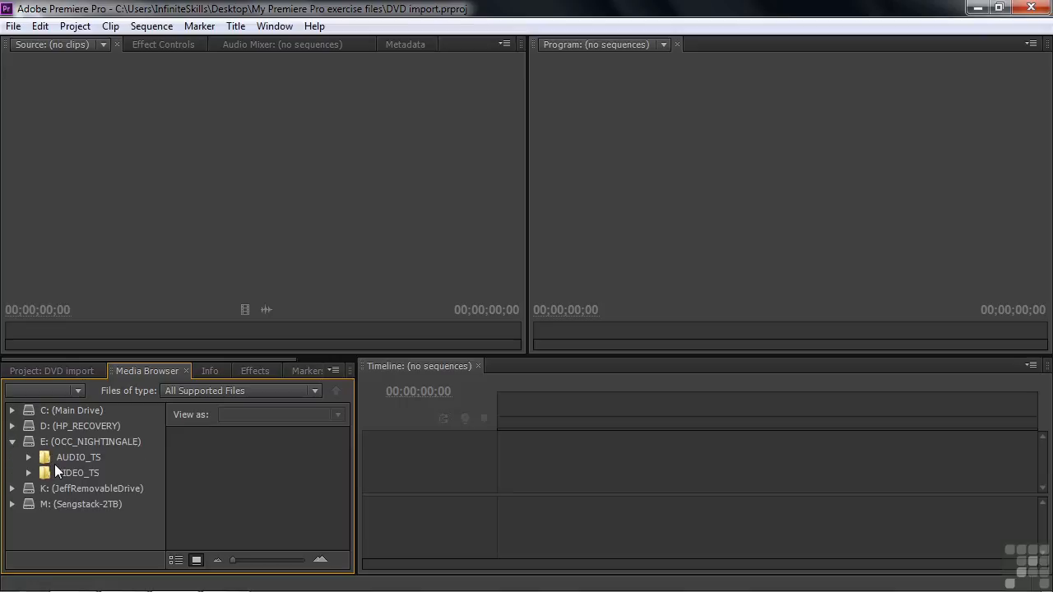
pyautogui.click(55, 472)
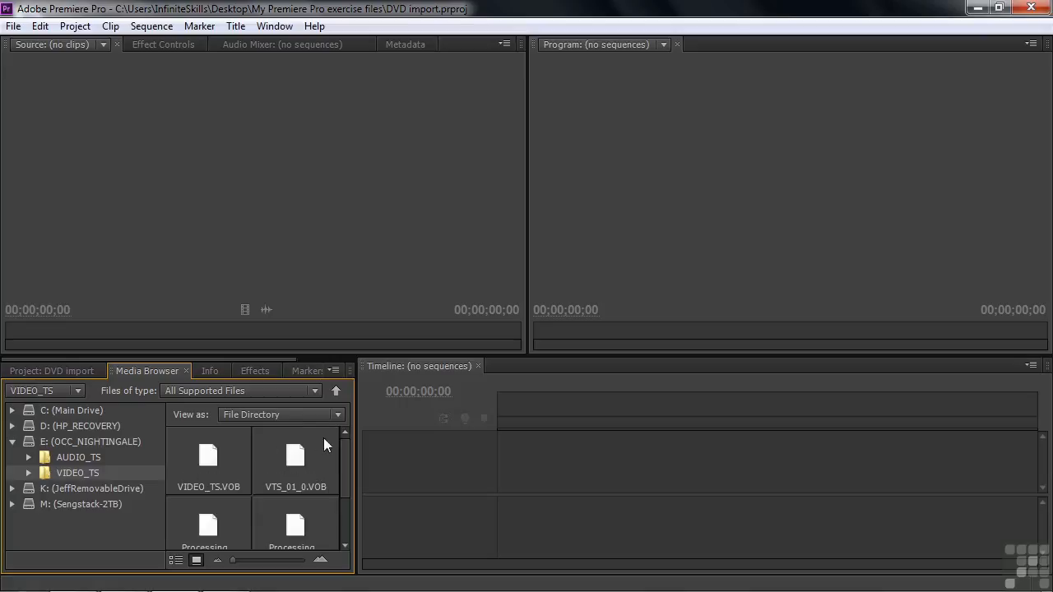
pyautogui.moveTo(343, 464); pyautogui.dragTo(343, 496)
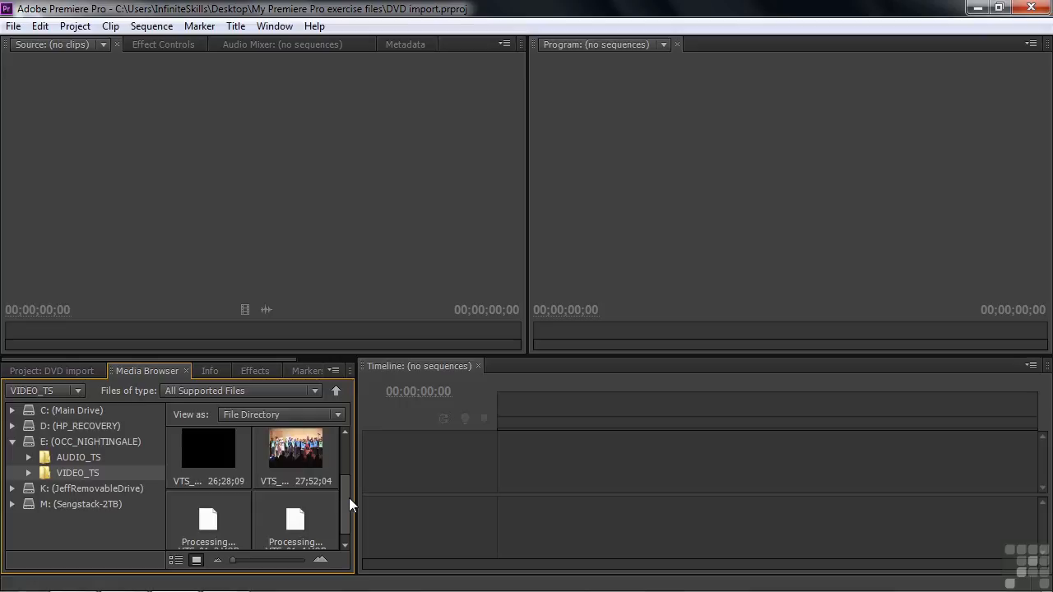
pyautogui.click(12, 442)
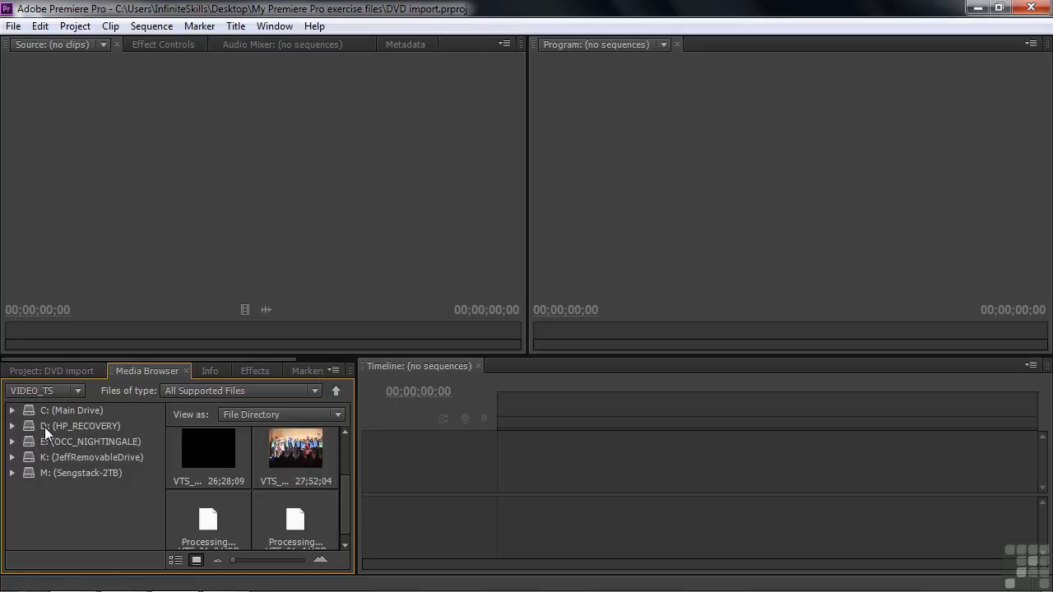
# - Import VTS_01_3.VOB from the VIDEO_TS folder in the desktop's DVD folder through the Media Browser and show the project's items
pyautogui.click(67, 425)
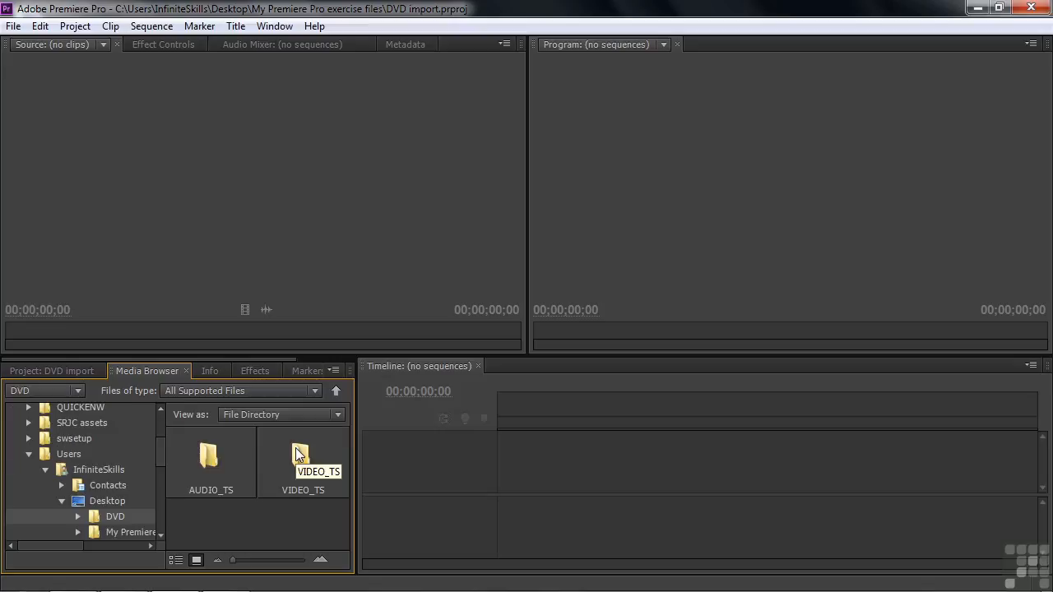
pyautogui.doubleClick(301, 461)
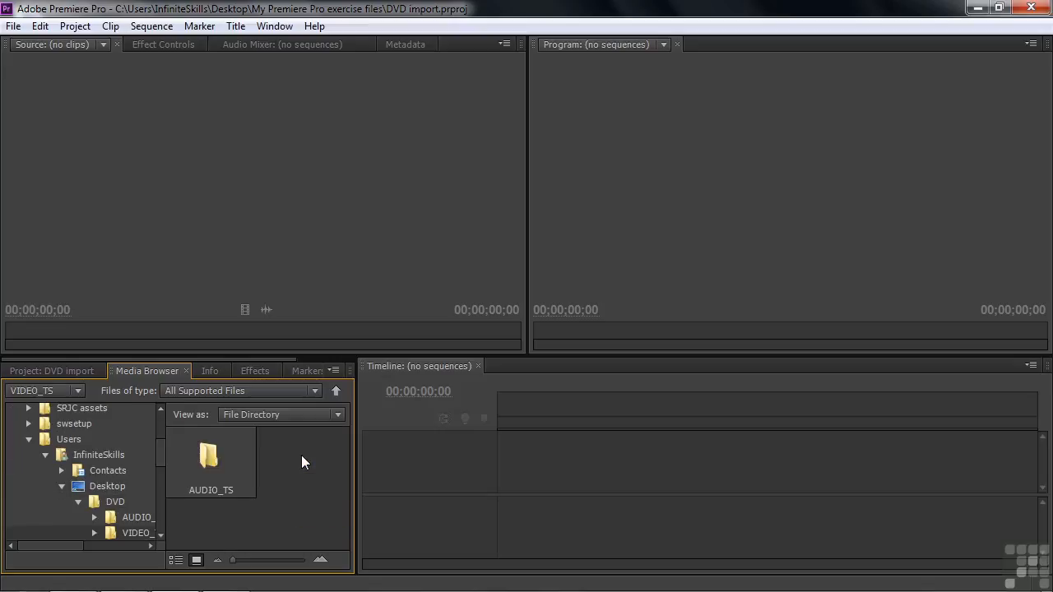
pyautogui.scroll(-1, 337, 469)
pyautogui.scroll(-2, 339, 490)
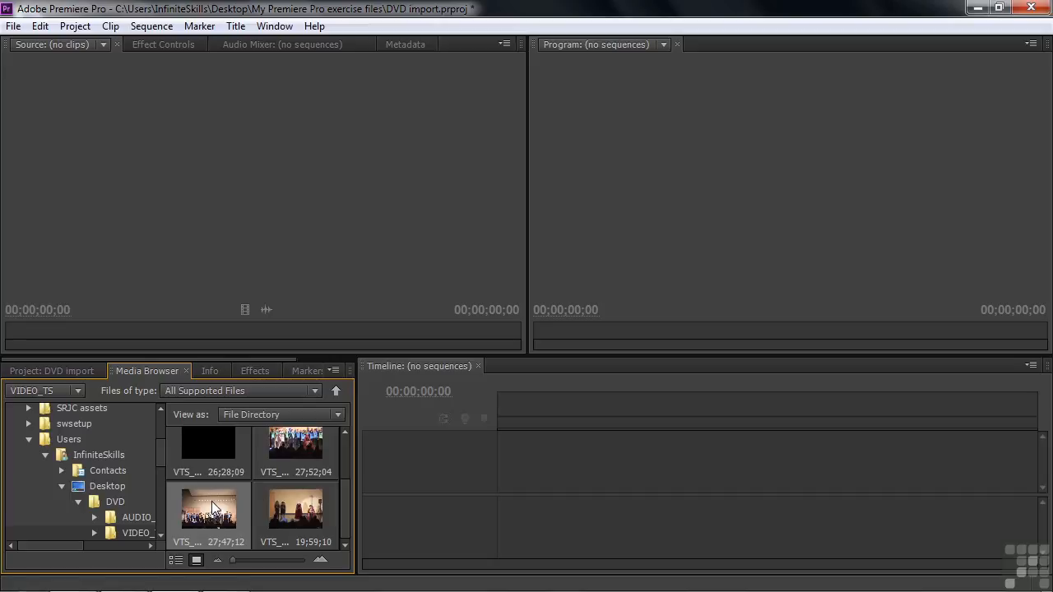
pyautogui.rightClick(210, 498)
pyautogui.click(230, 501)
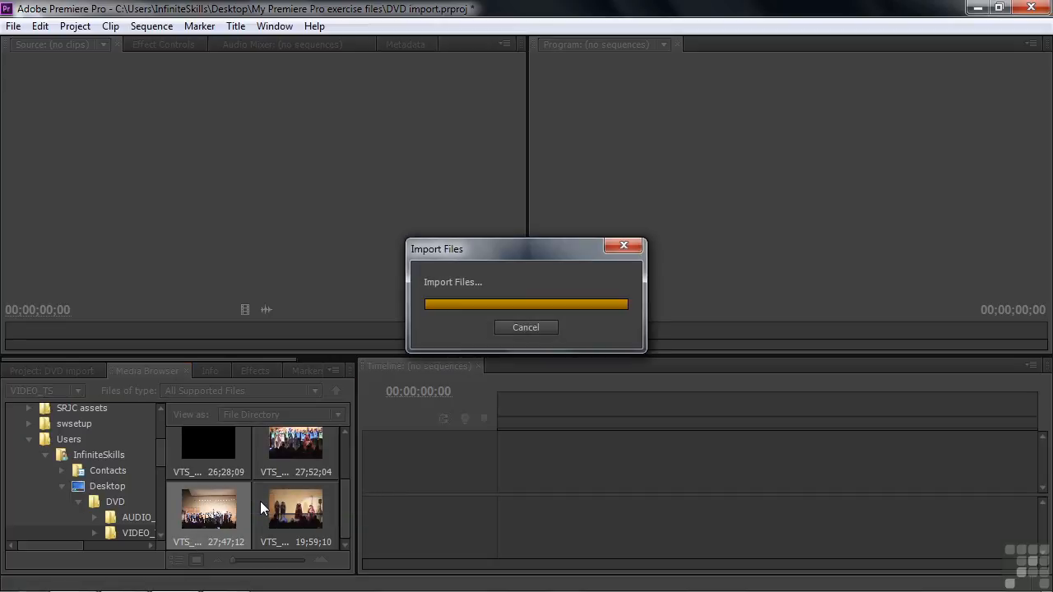
pyautogui.click(53, 373)
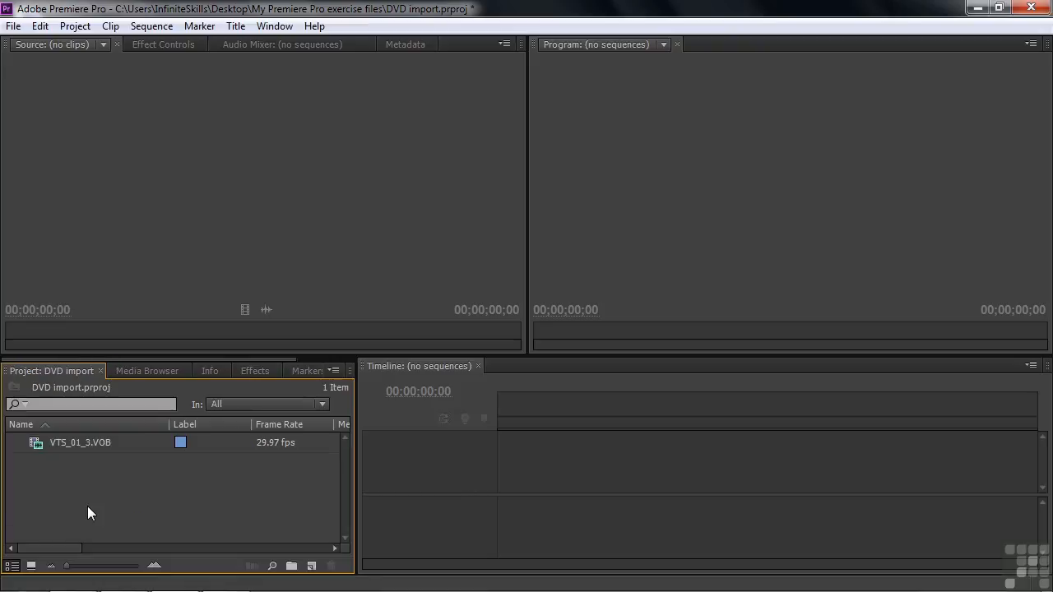
# - Import VTS_01_4.VOB from the DVD folder's VIDEO_TS subfolder with the Import command
pyautogui.click(13, 25)
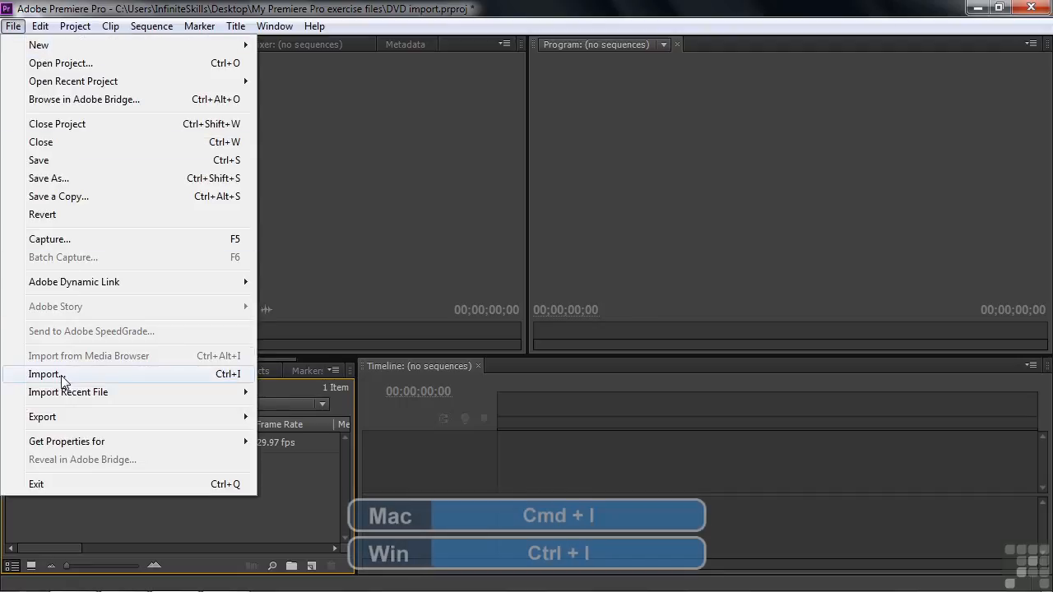
pyautogui.click(90, 516)
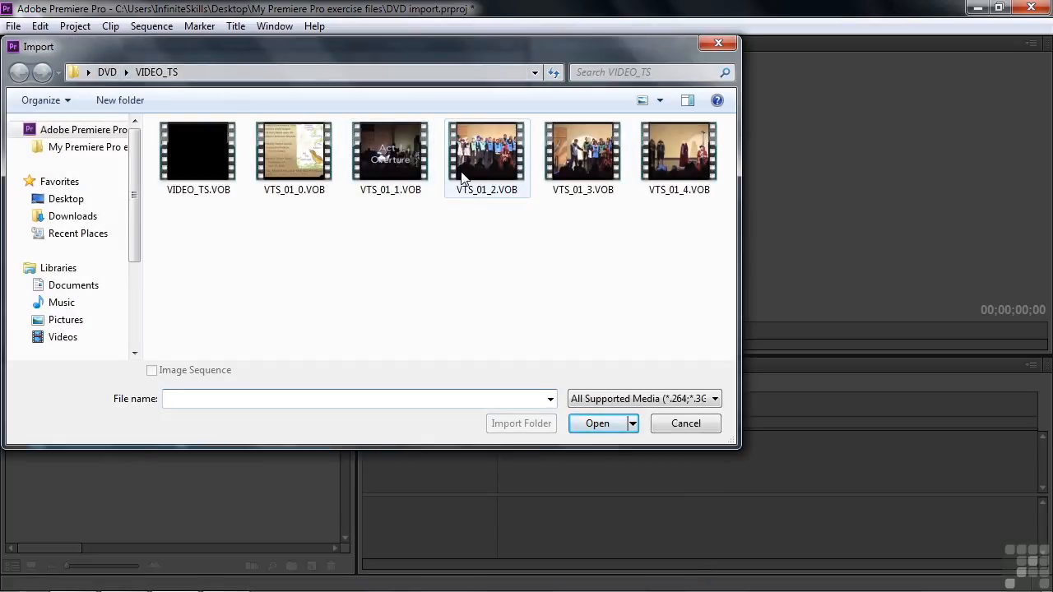
pyautogui.click(705, 167)
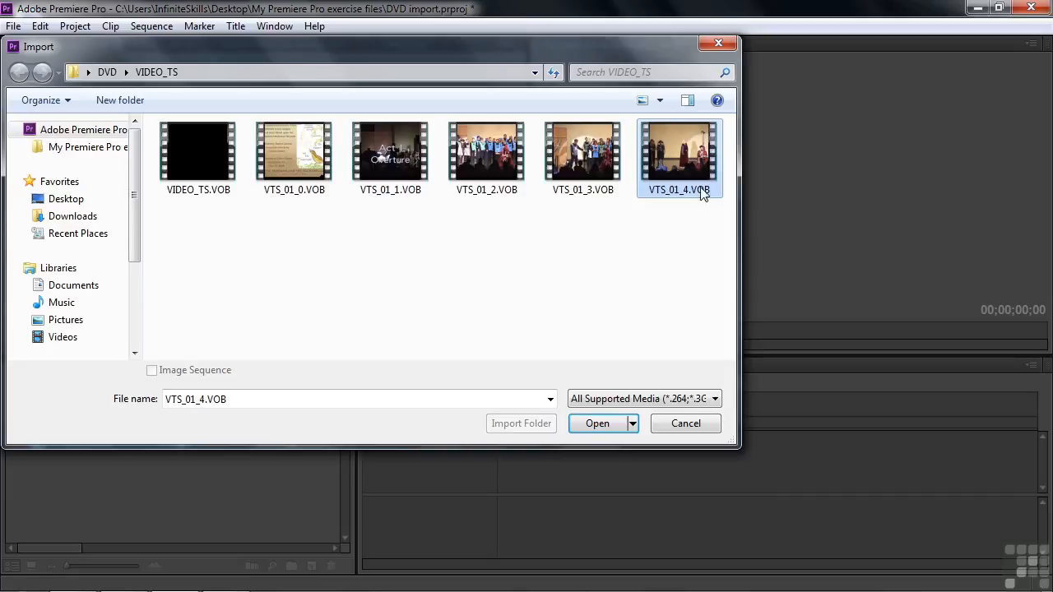
pyautogui.click(612, 426)
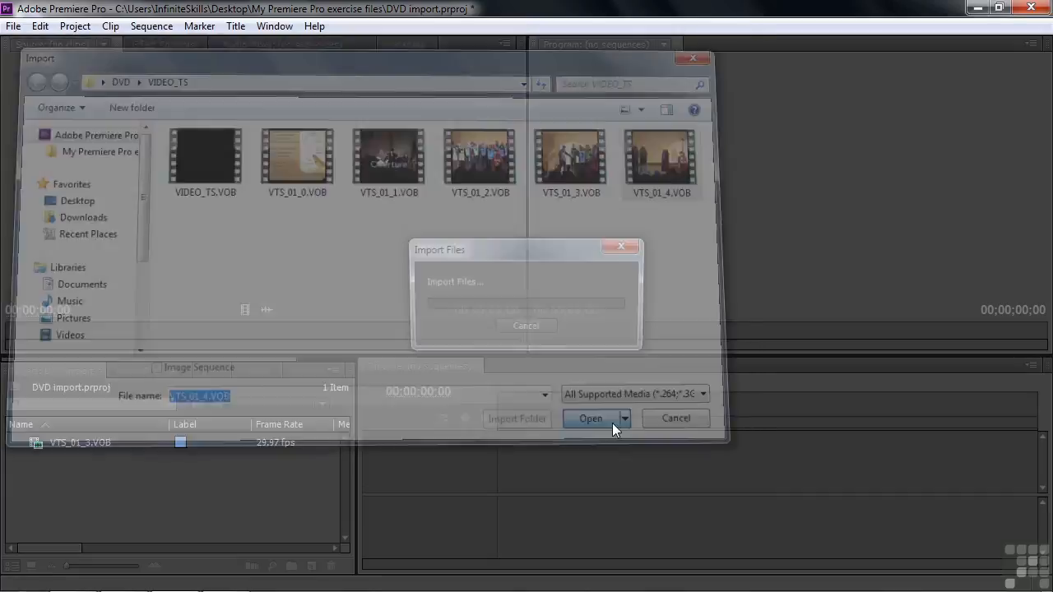